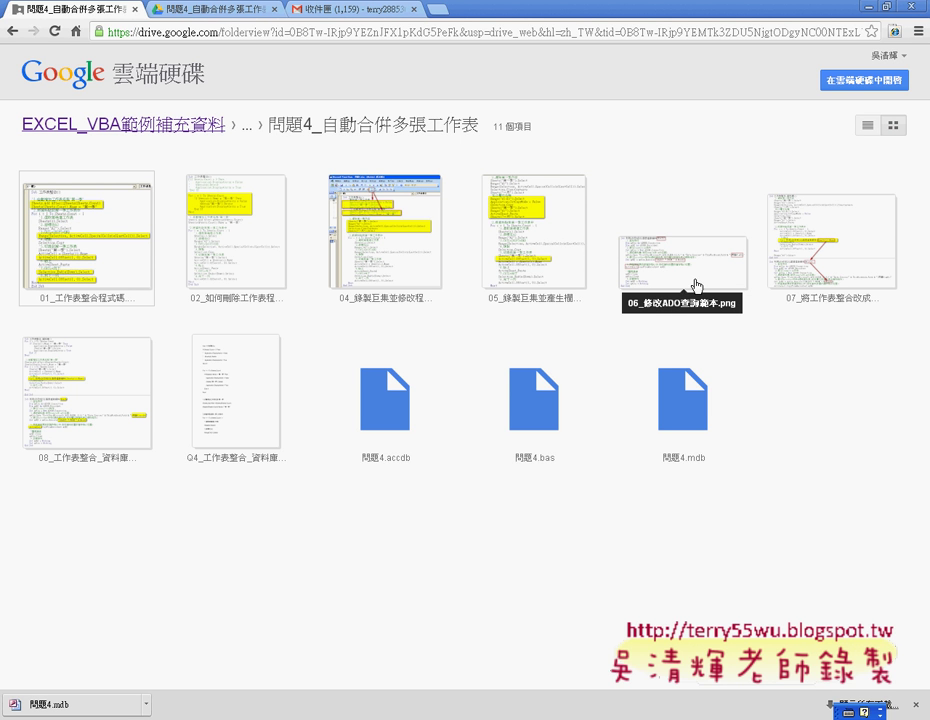
Minimize the Chrome window showing the 問題4_自動合併多張工作表 Drive folder
click(868, 8)
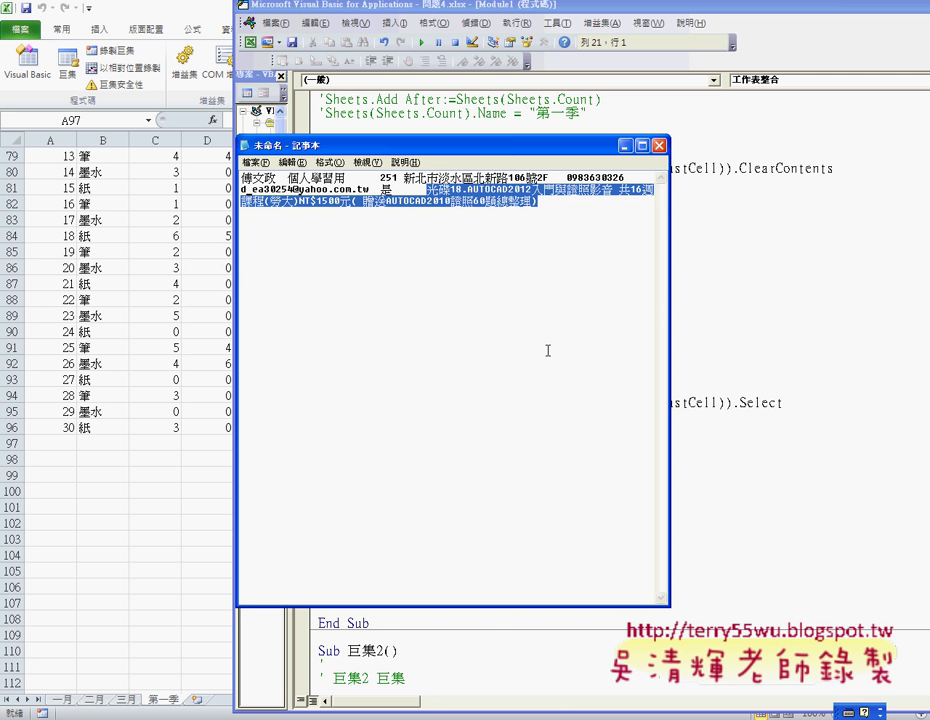
View the 一月 sheet in Excel, then launch Microsoft Access 2010 from the Start menu
click(155, 410)
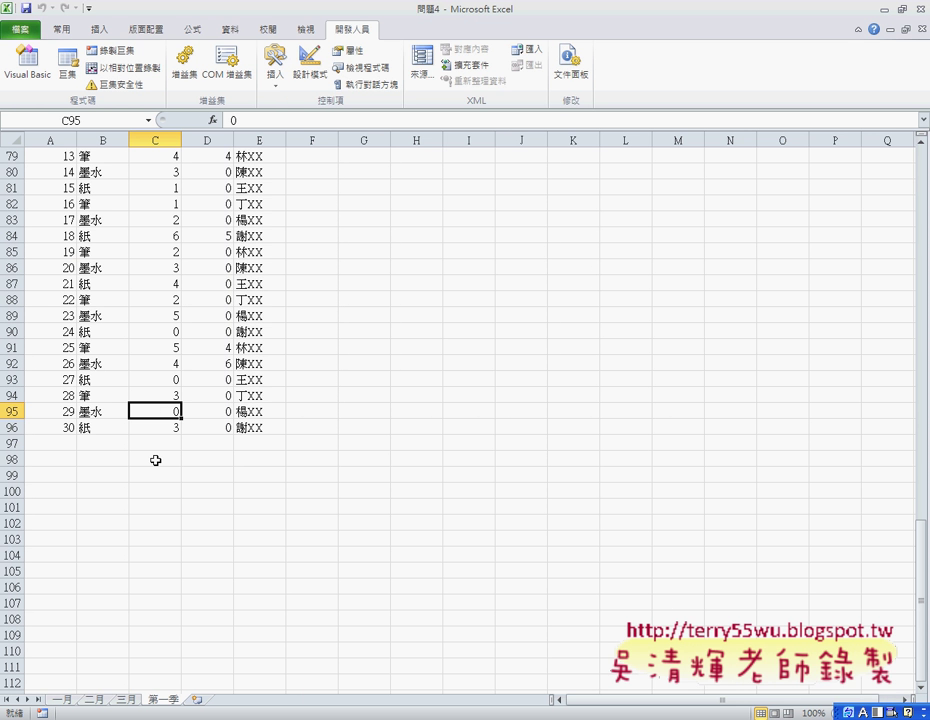
click(63, 700)
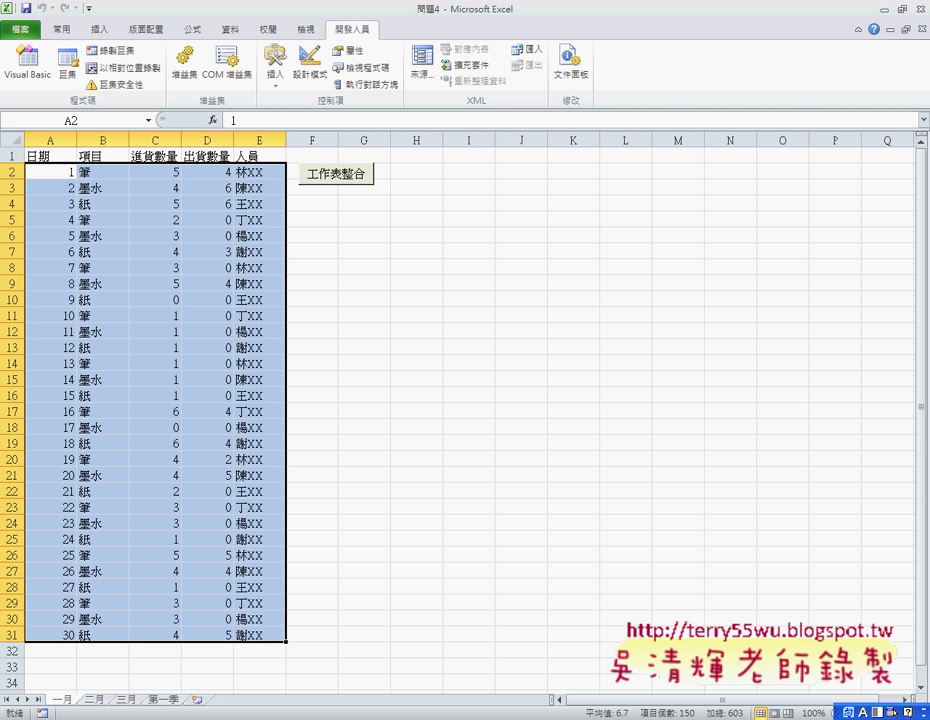
key(super)
mouse_move(145, 541)
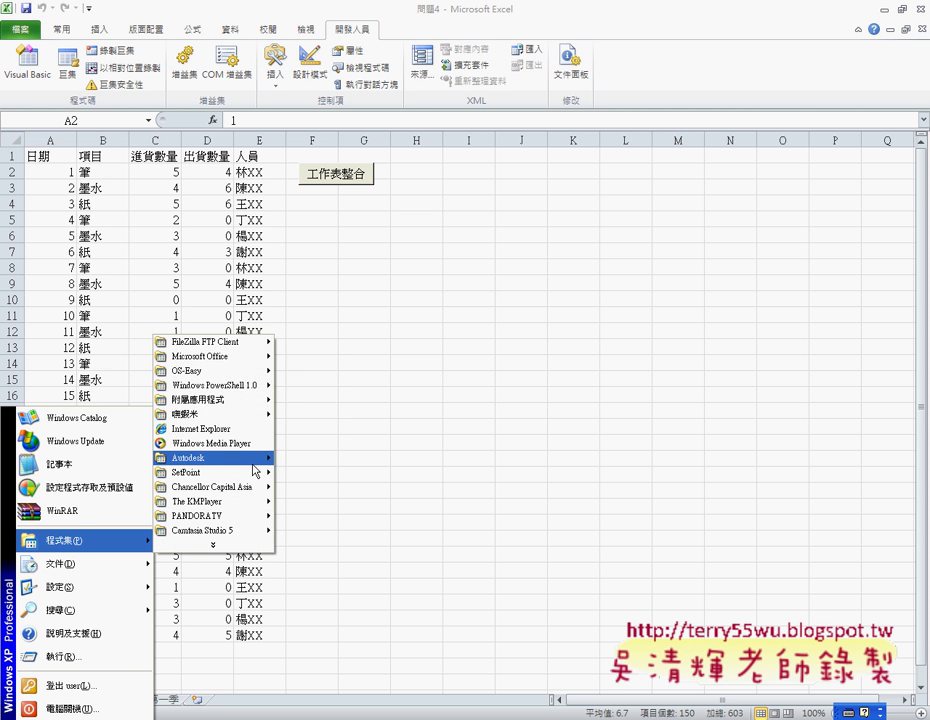
mouse_move(255, 356)
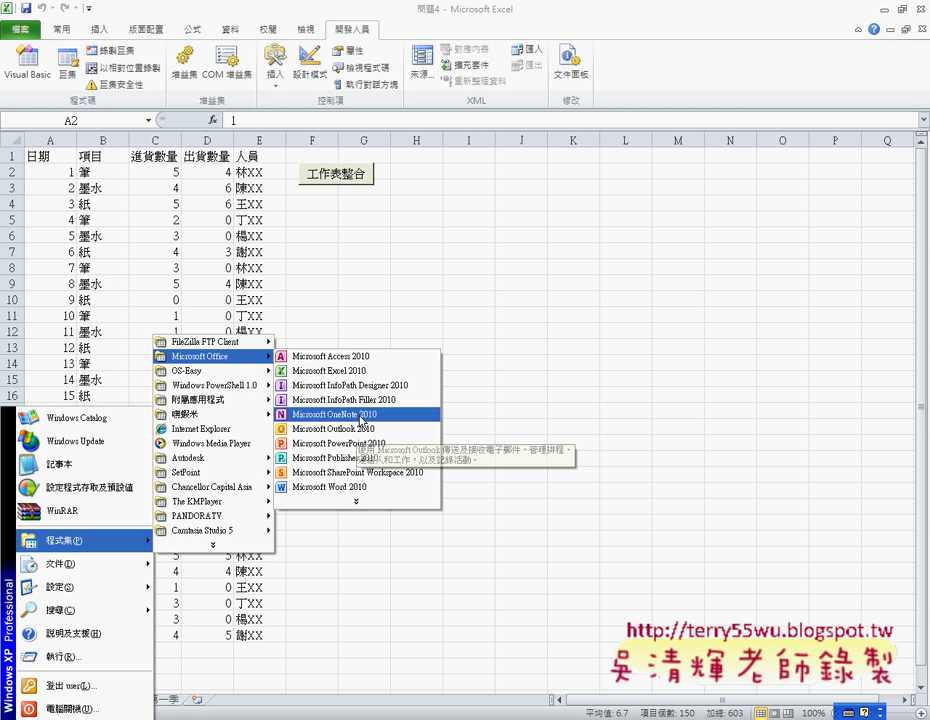
click(358, 356)
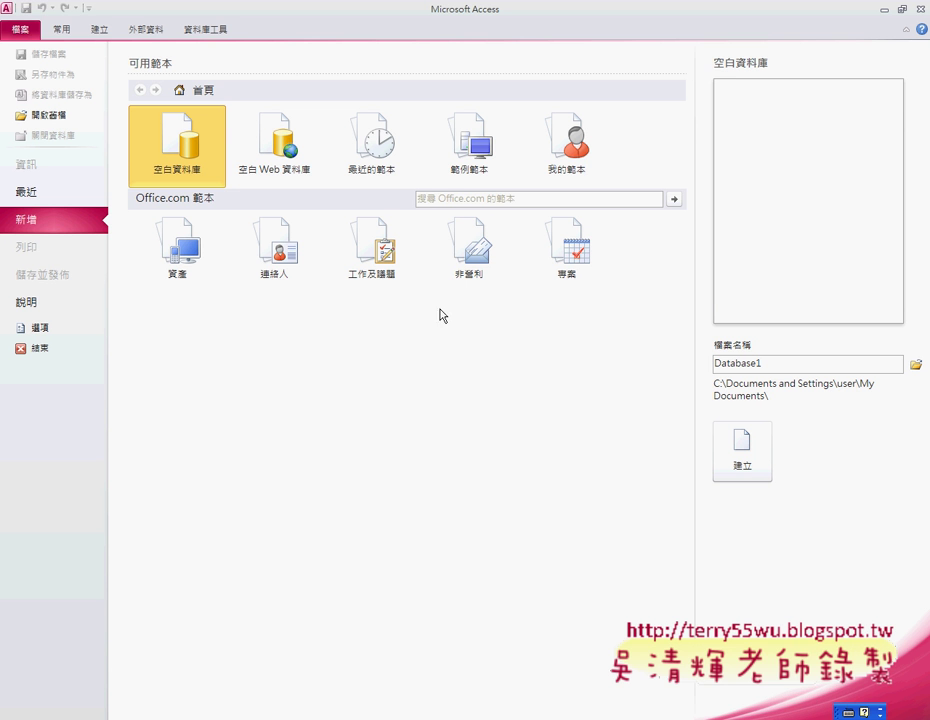
Copy the exercise folder's path while the database save-location dialog is open
click(914, 364)
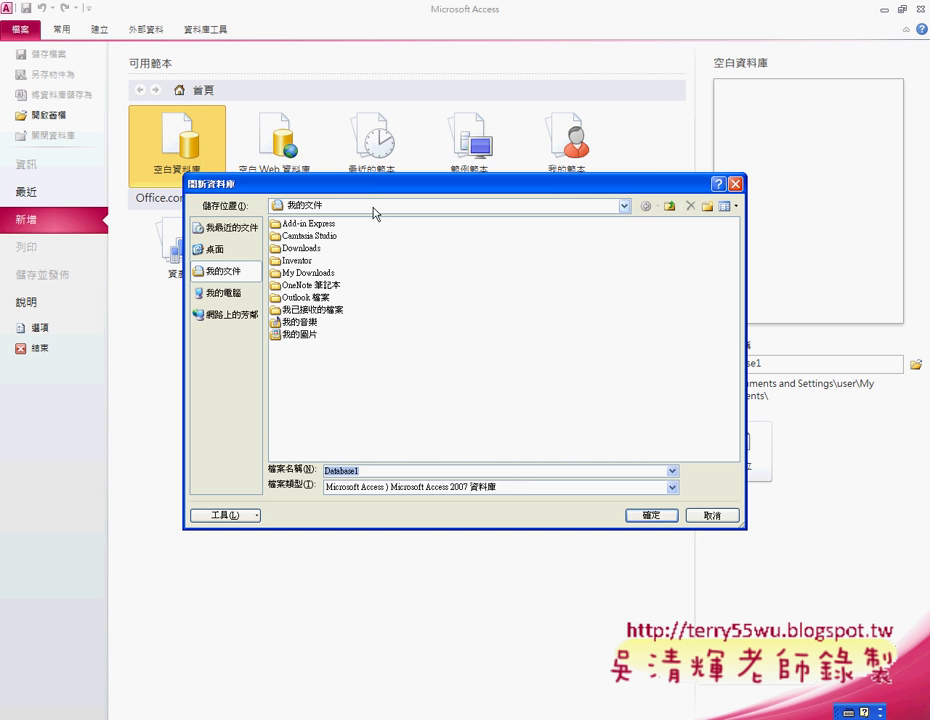
key(alt+Tab)
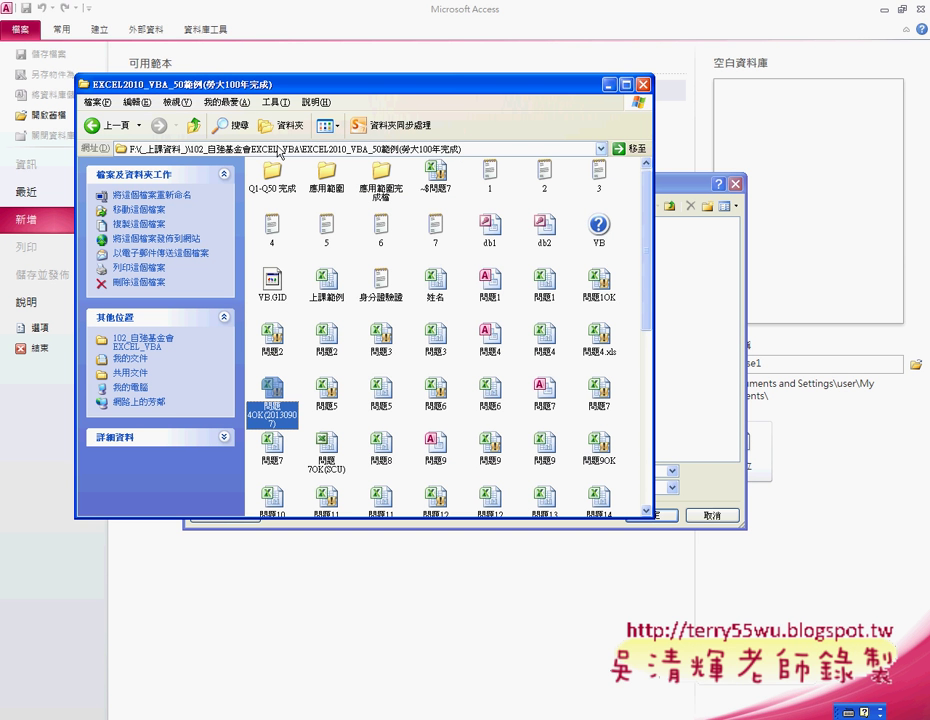
click(226, 150)
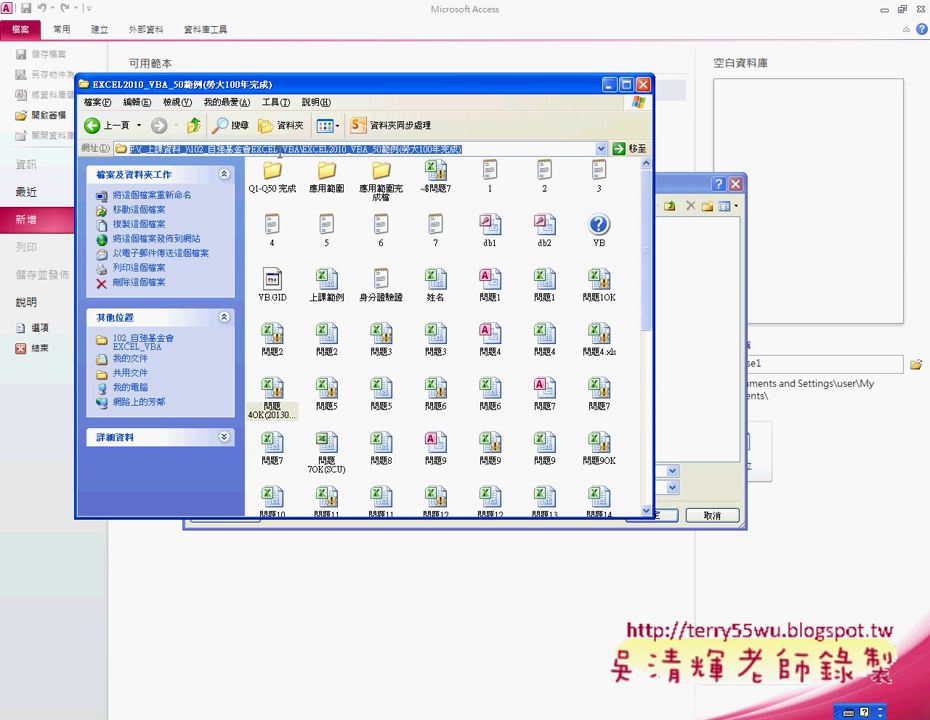
right_click(290, 151)
click(332, 190)
click(730, 351)
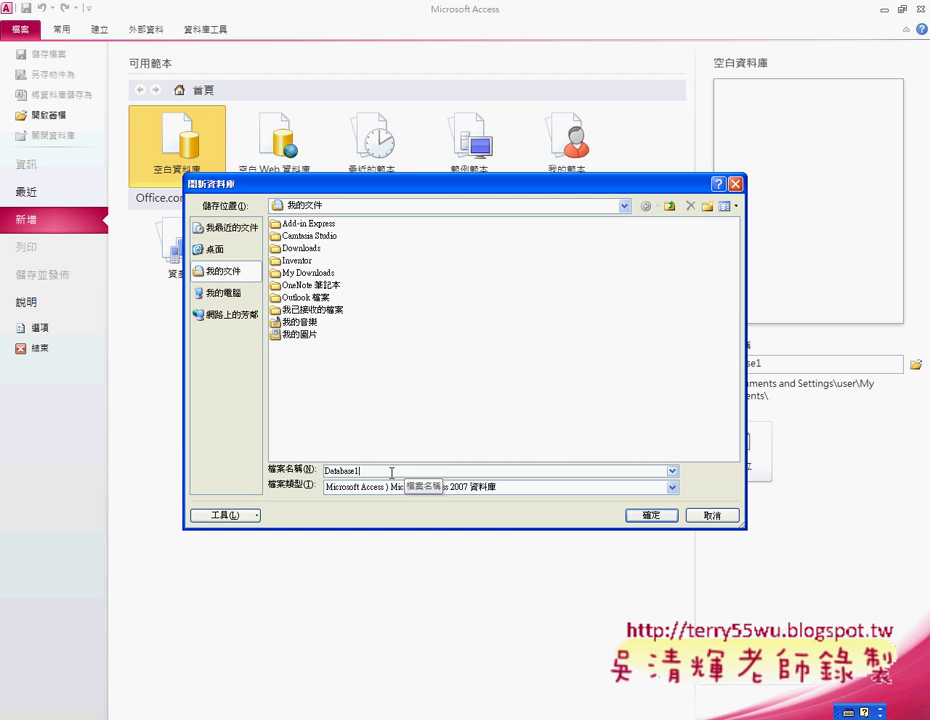
Save the new database on the desktop under the name 問題4
click(223, 257)
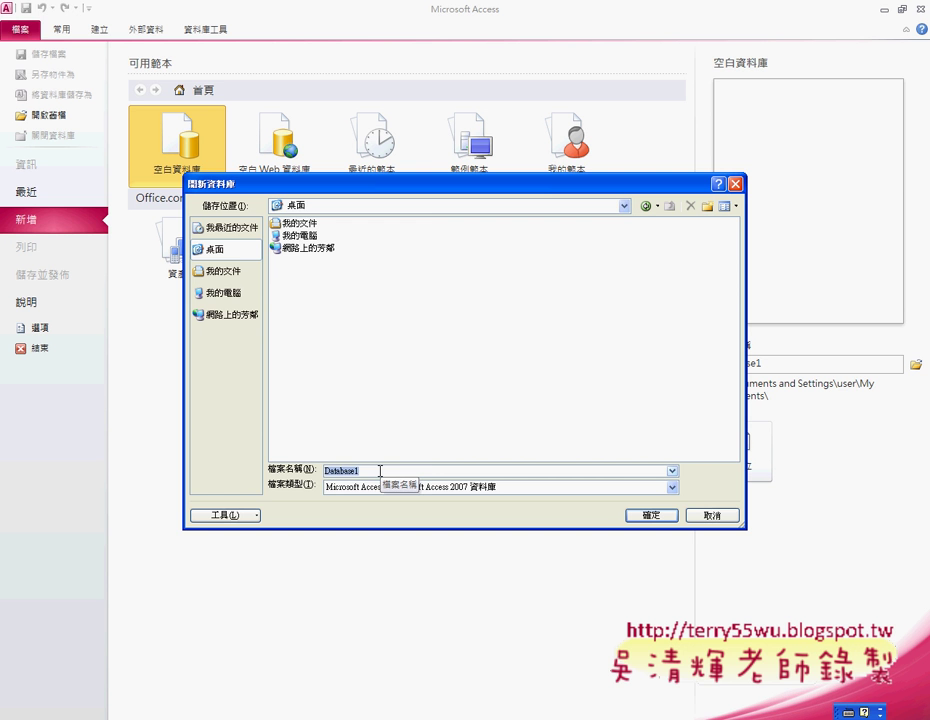
key(BackSpace)
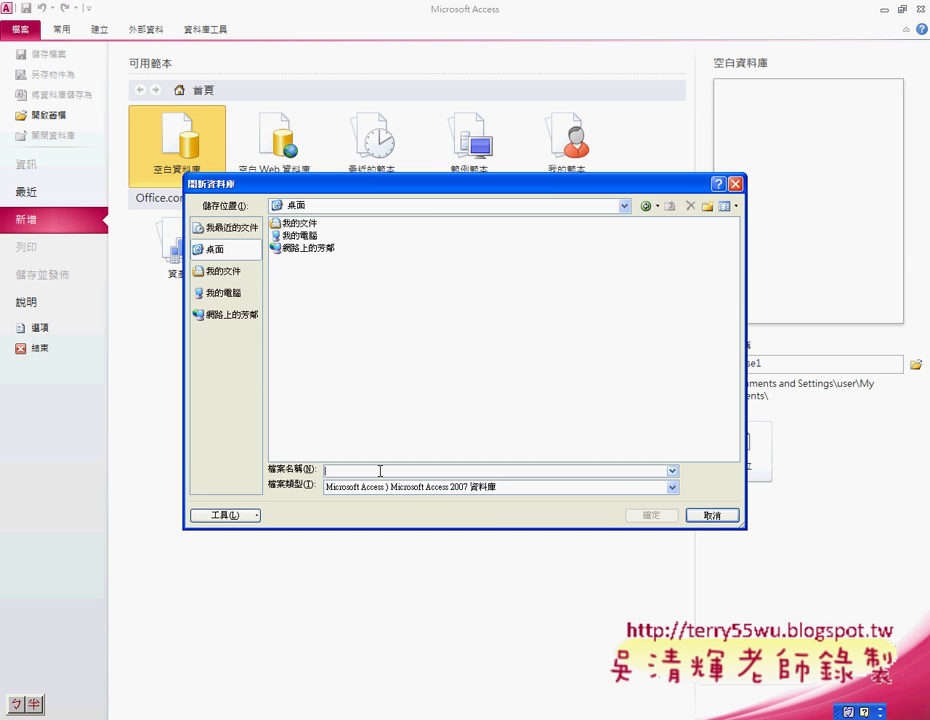
text(問)
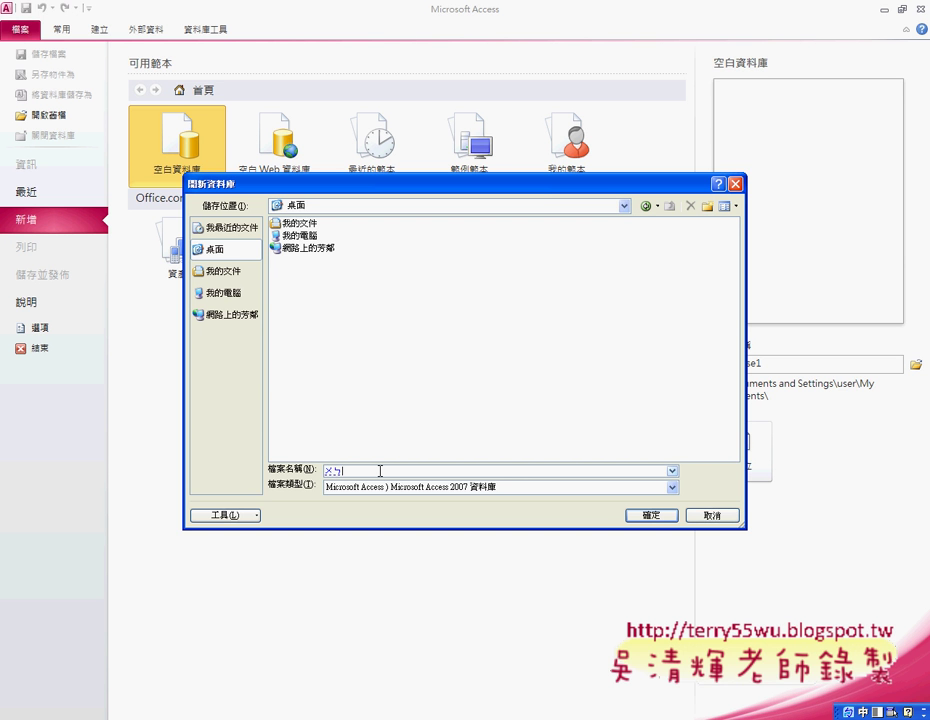
text(題)
text(4)
key(Return)
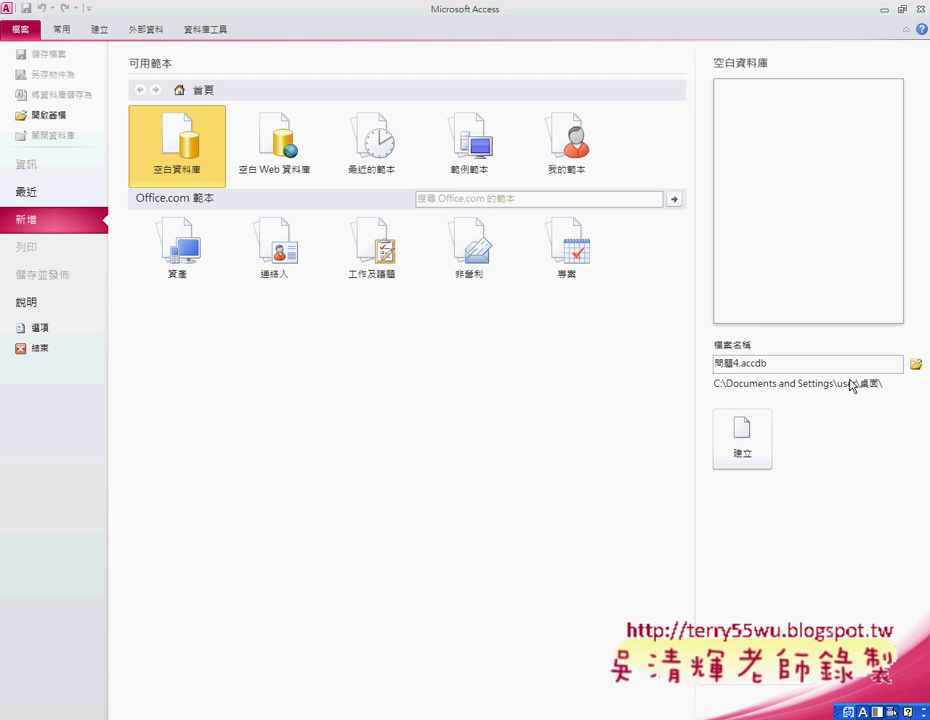
Create the blank 問題4 database and start an Excel import from the exercise folder's 問題4.xlsx
click(743, 432)
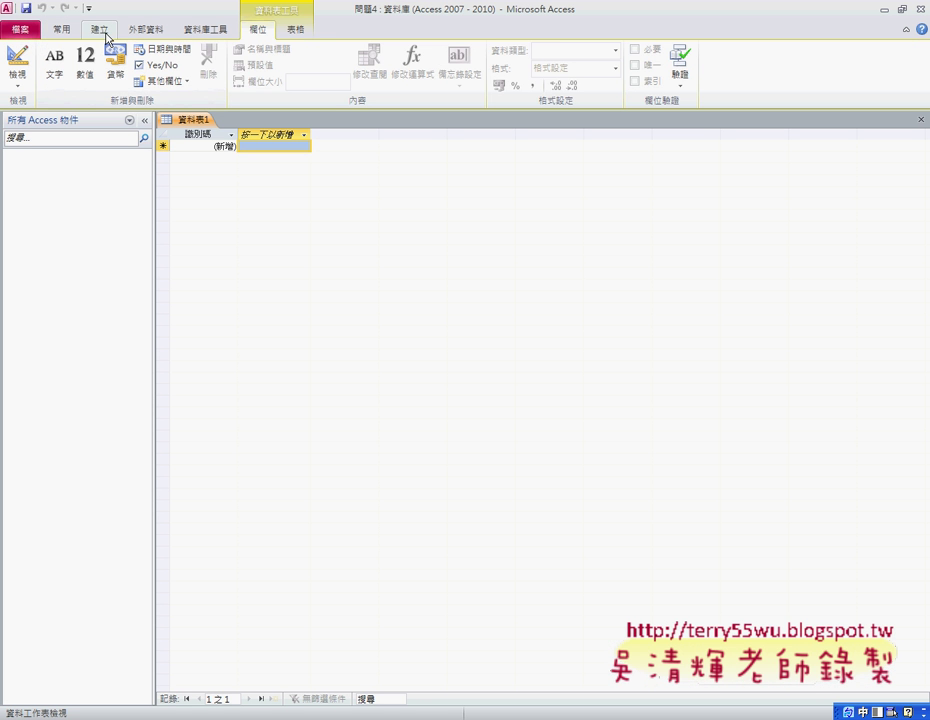
click(141, 30)
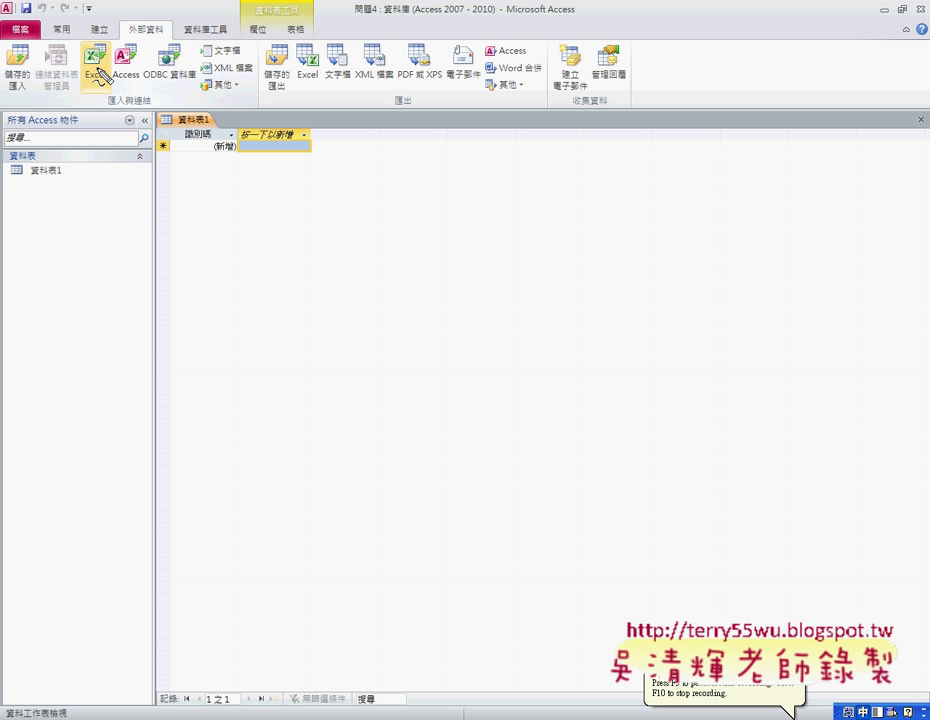
drag(148, 18, 85, 97)
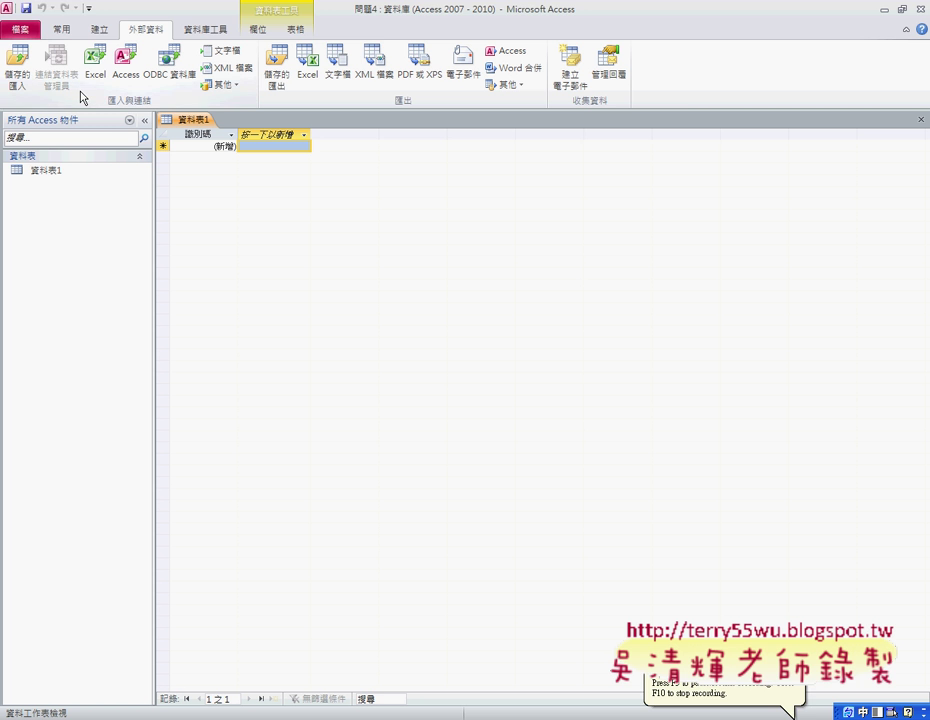
click(95, 78)
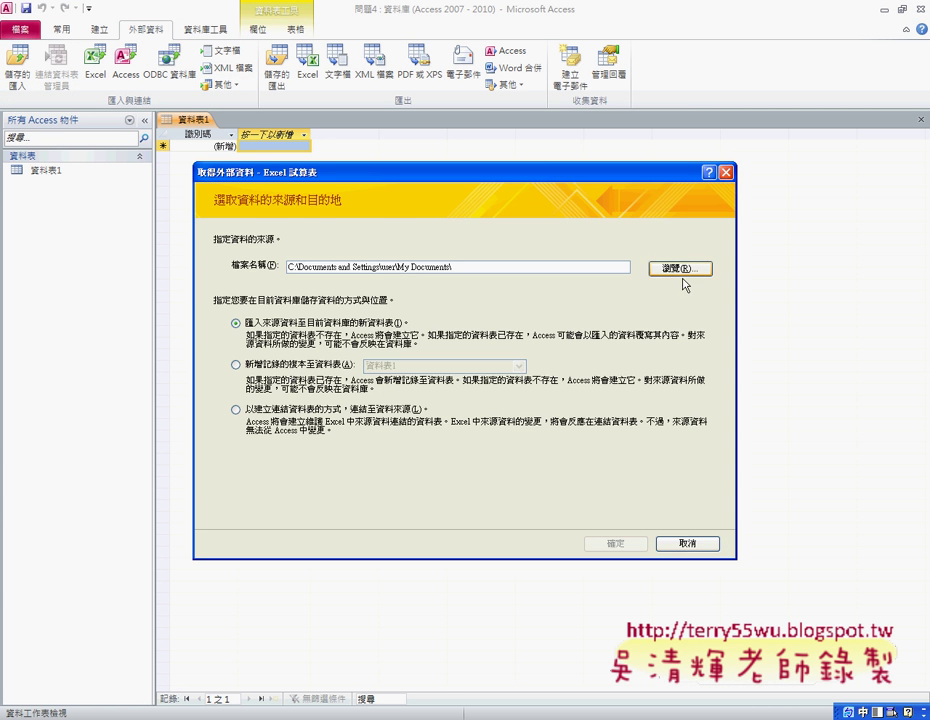
click(690, 268)
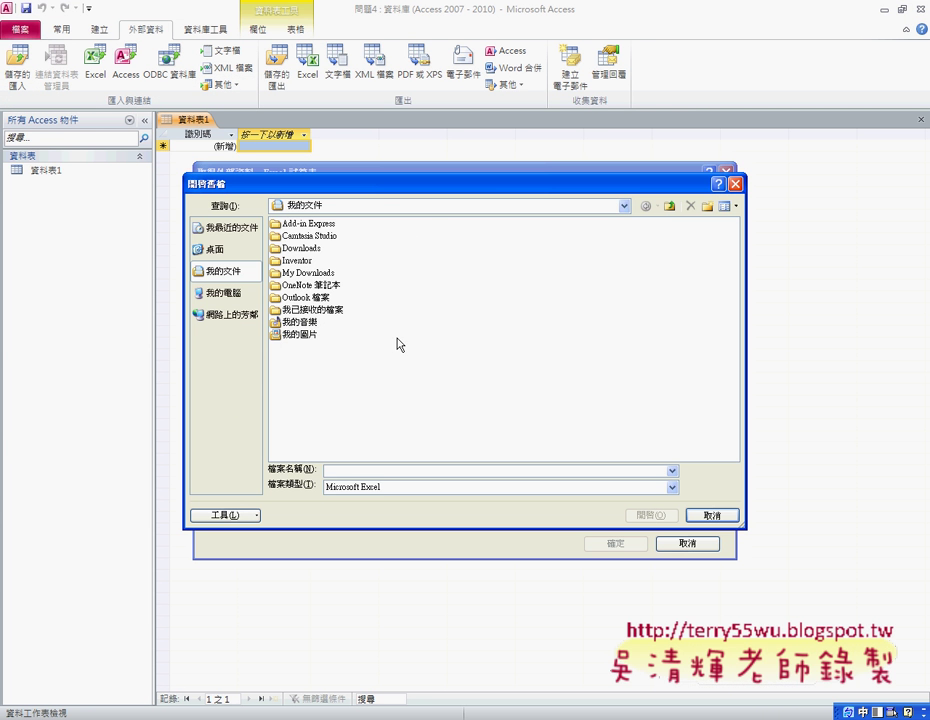
right_click(364, 471)
click(398, 515)
click(651, 515)
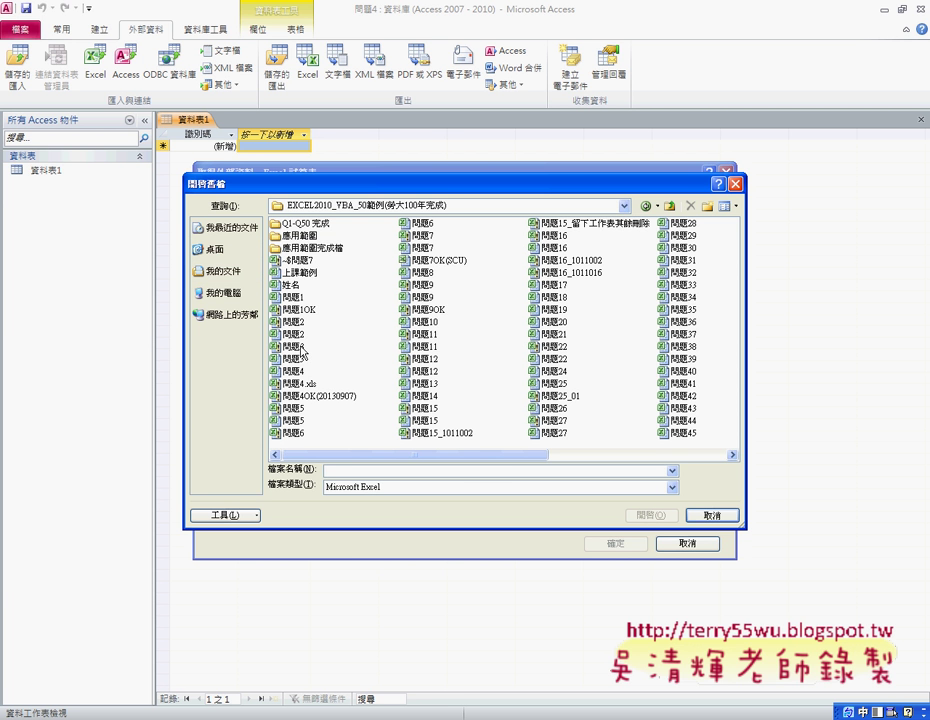
click(300, 372)
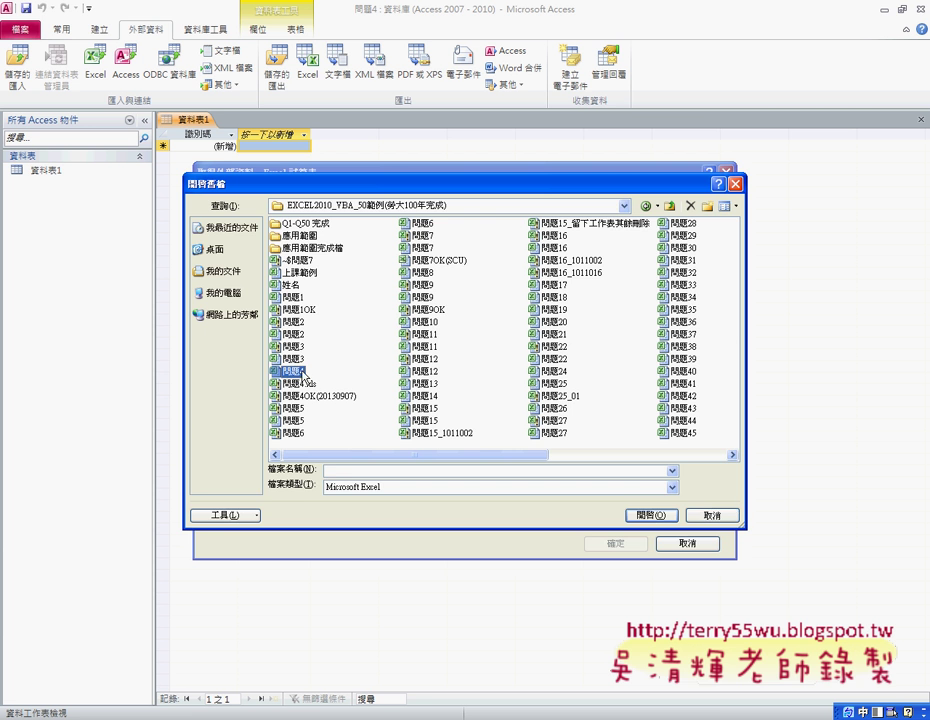
click(651, 515)
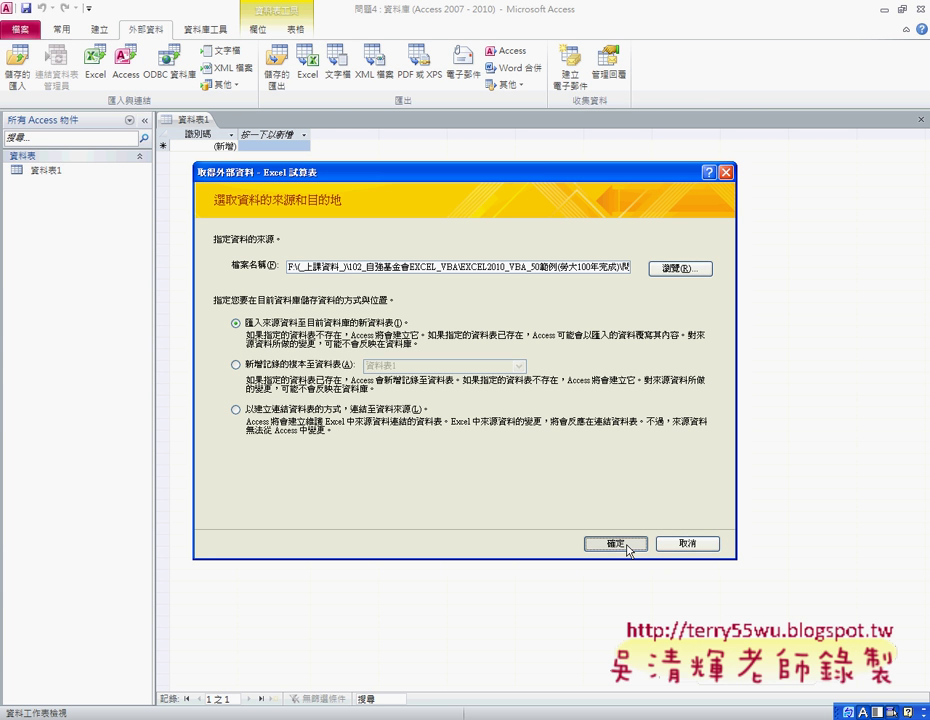
click(624, 544)
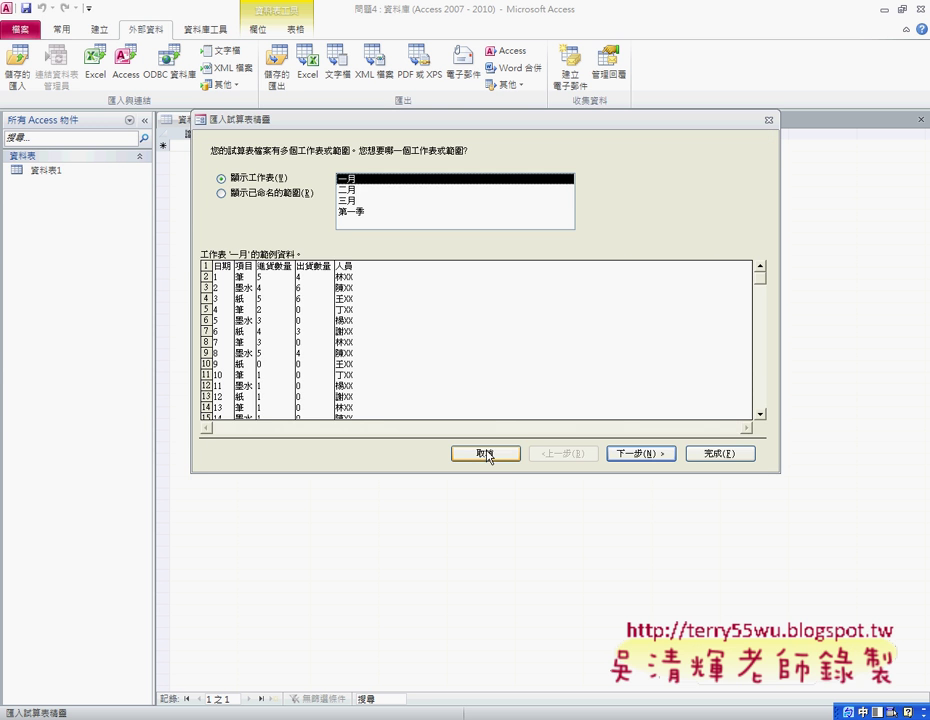
Compare the worksheet previews and select the 一月 worksheet to import
click(347, 189)
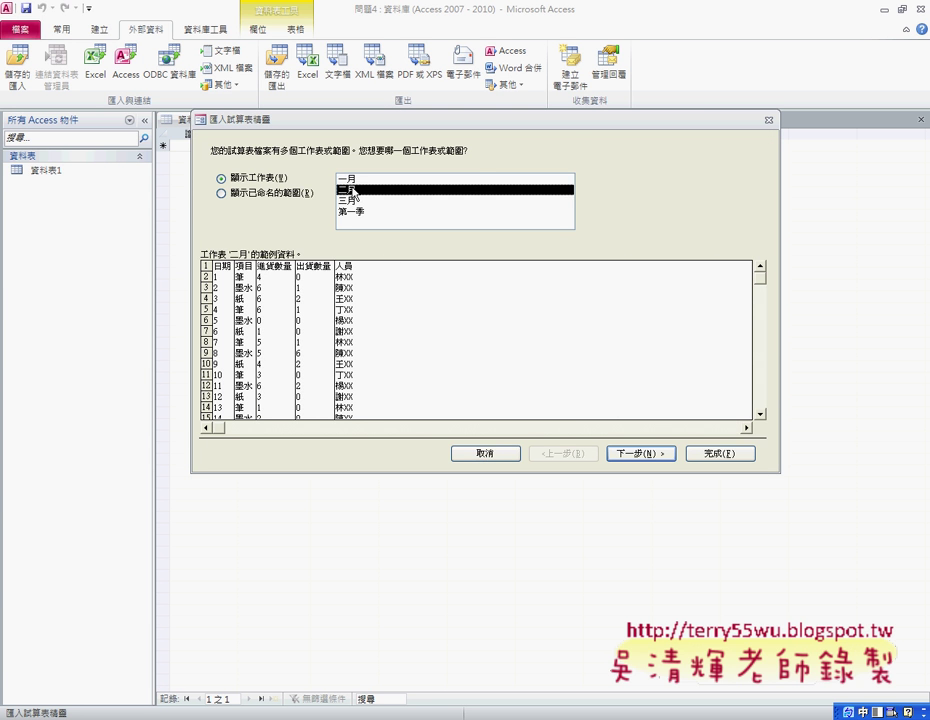
click(356, 179)
click(356, 201)
click(358, 180)
click(358, 190)
click(358, 200)
click(360, 181)
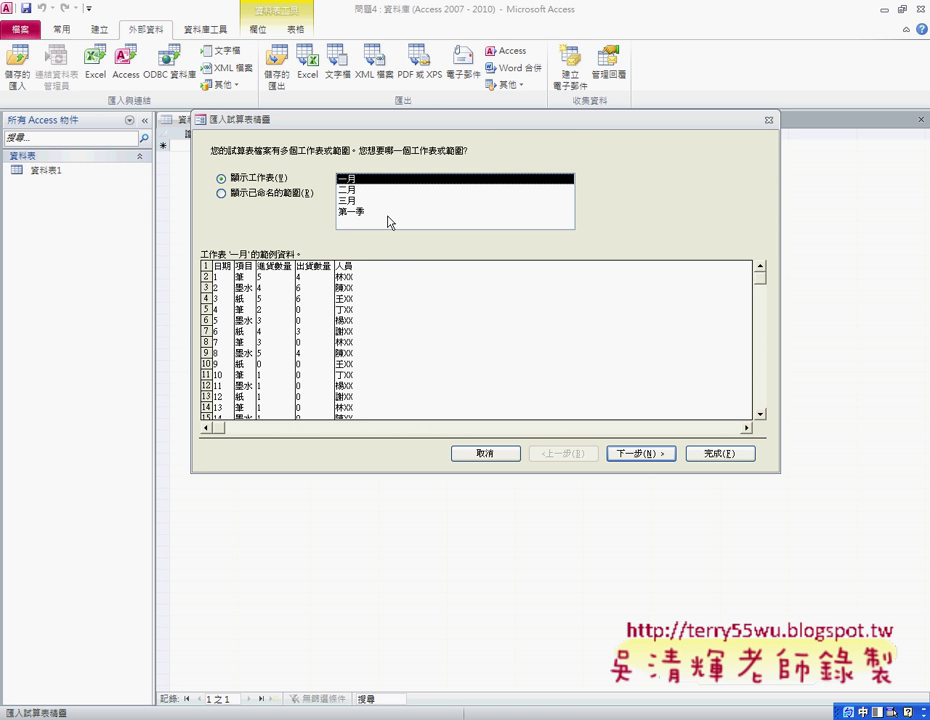
click(356, 190)
click(356, 201)
click(355, 180)
click(357, 190)
click(357, 201)
click(357, 180)
Keep first-row headings, choose no primary key, and finish importing as table 一月
click(660, 456)
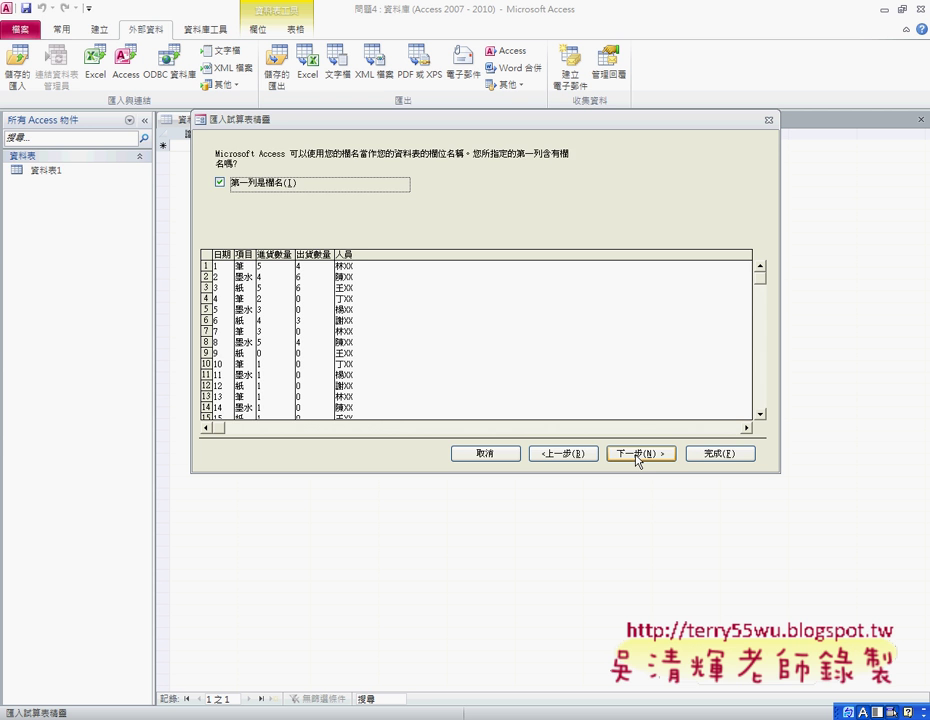
click(638, 458)
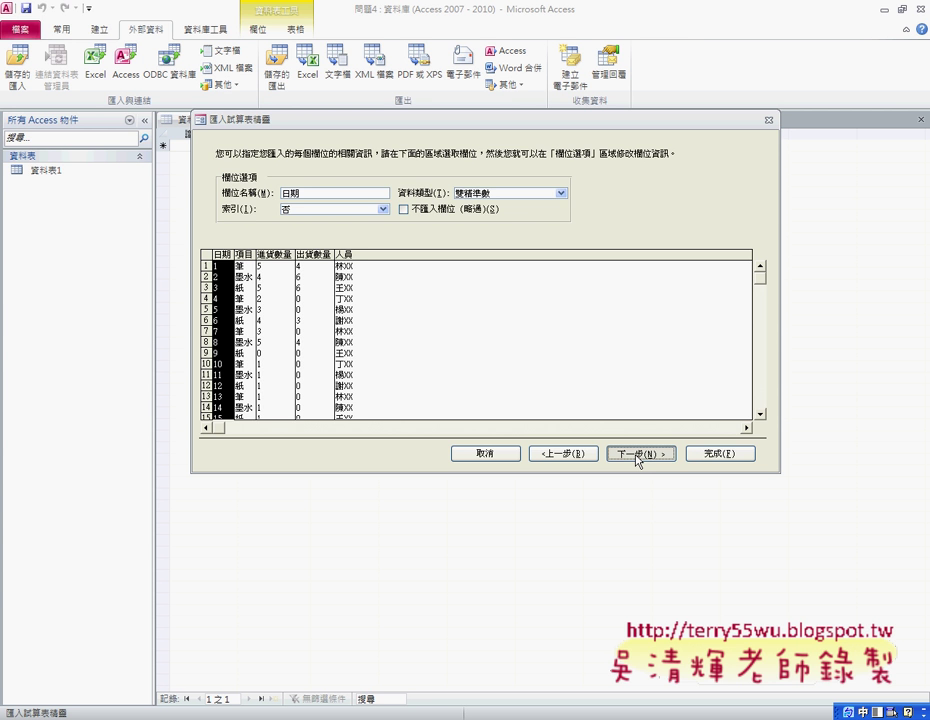
click(637, 456)
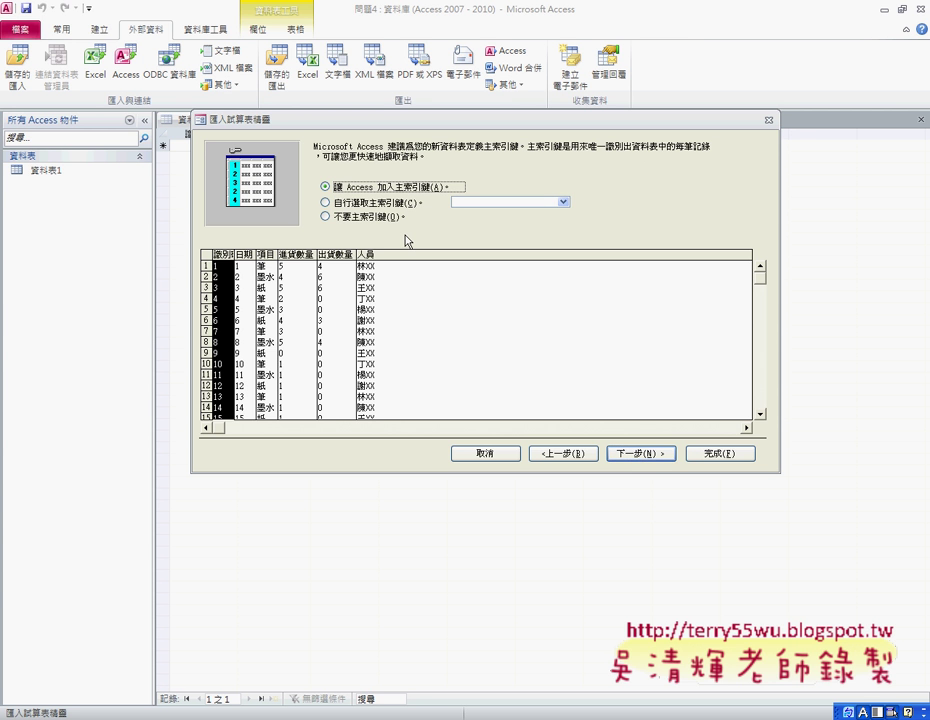
click(355, 217)
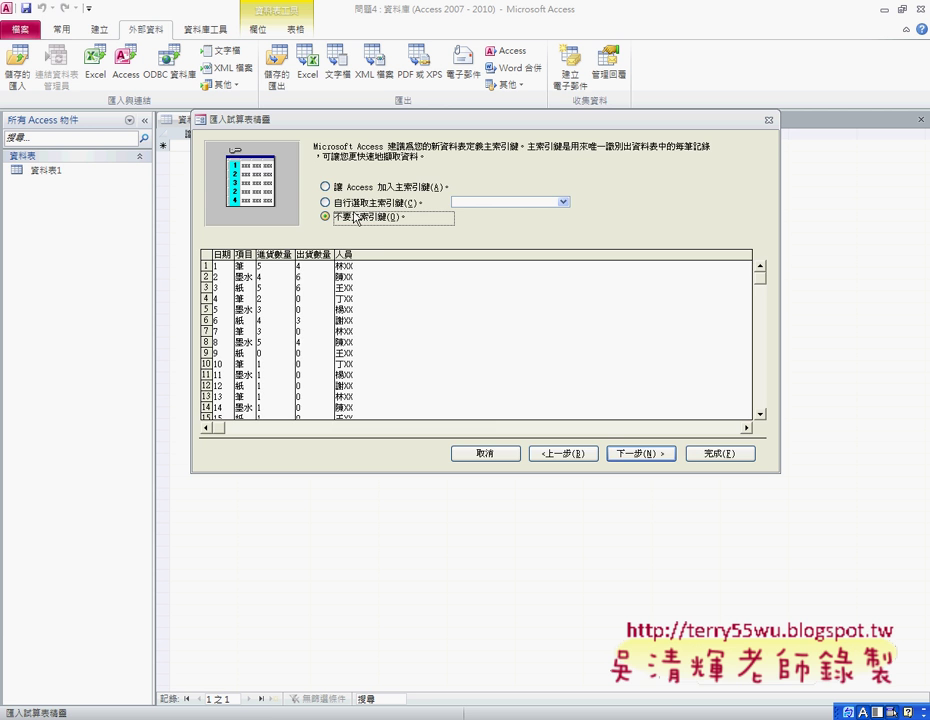
click(629, 457)
click(690, 452)
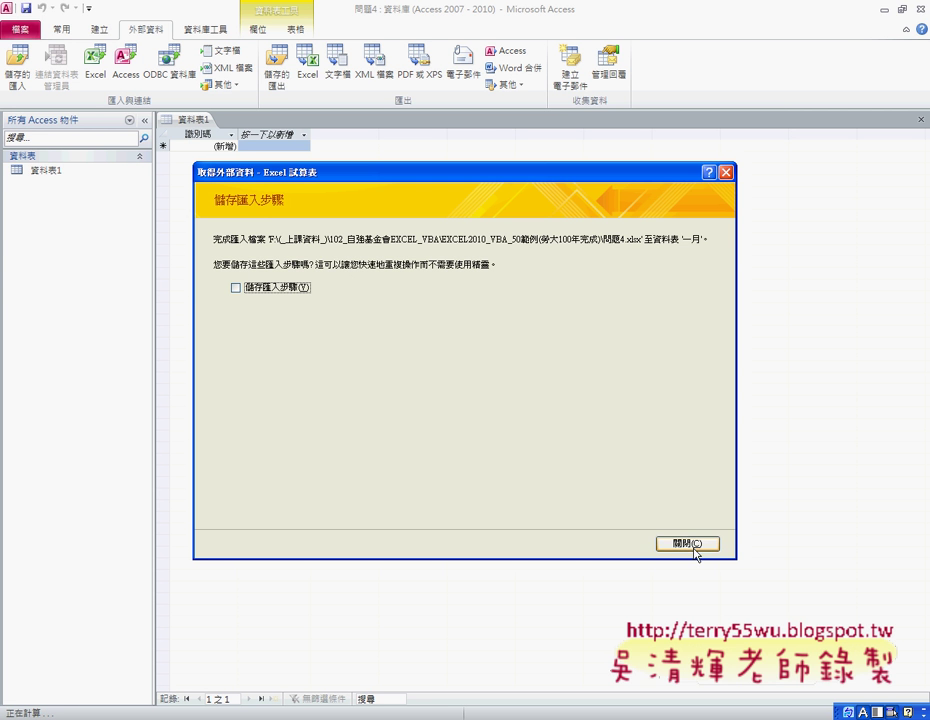
click(702, 544)
Start a second Excel import from 問題4.xlsx, choosing no primary key
click(95, 65)
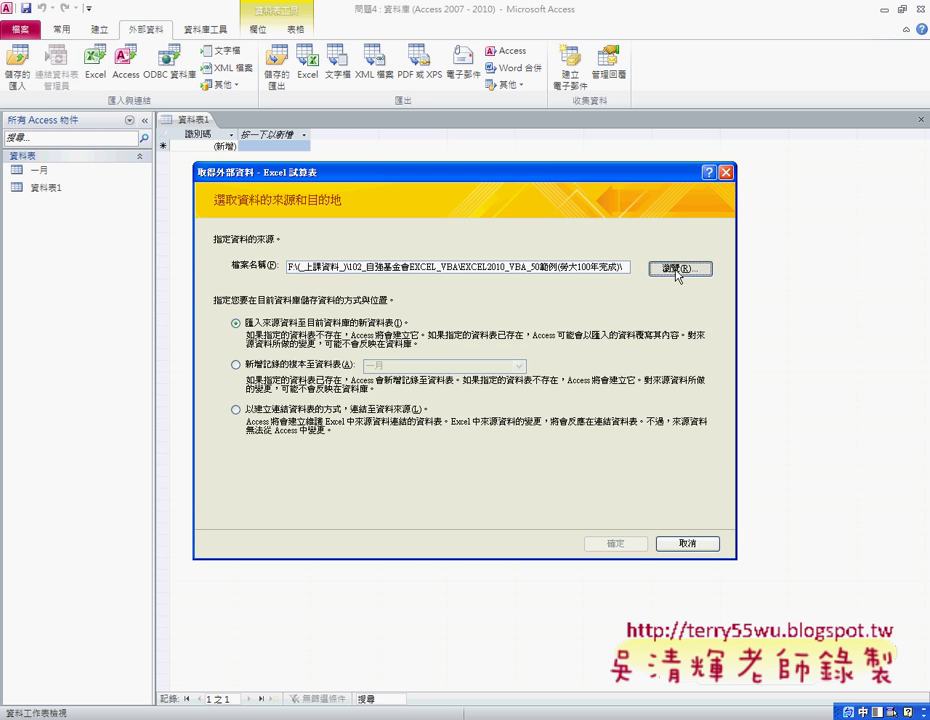
click(681, 268)
double_click(290, 371)
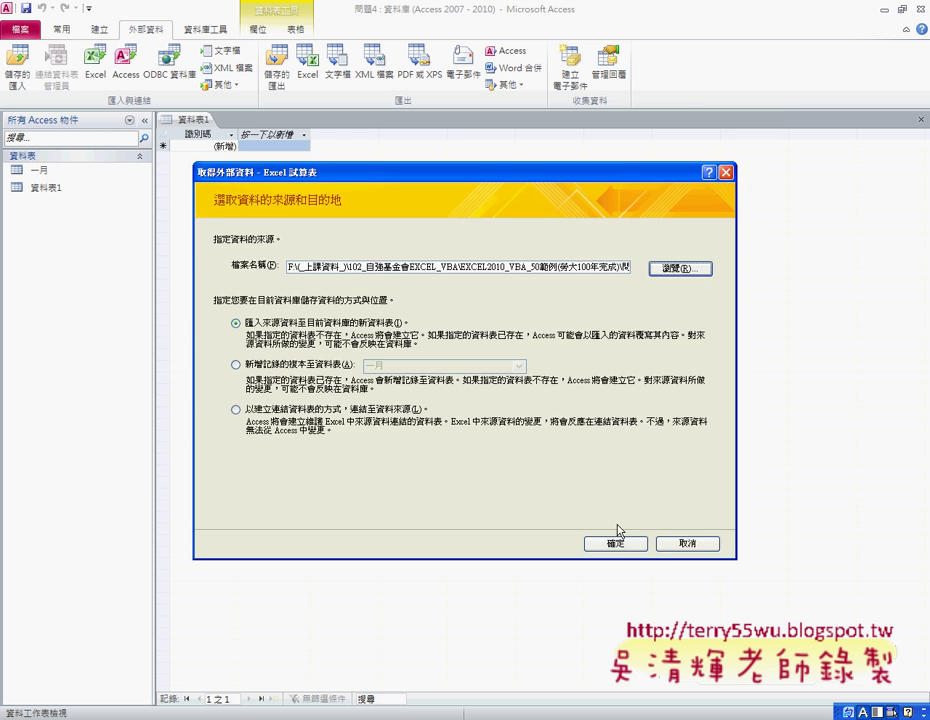
click(615, 543)
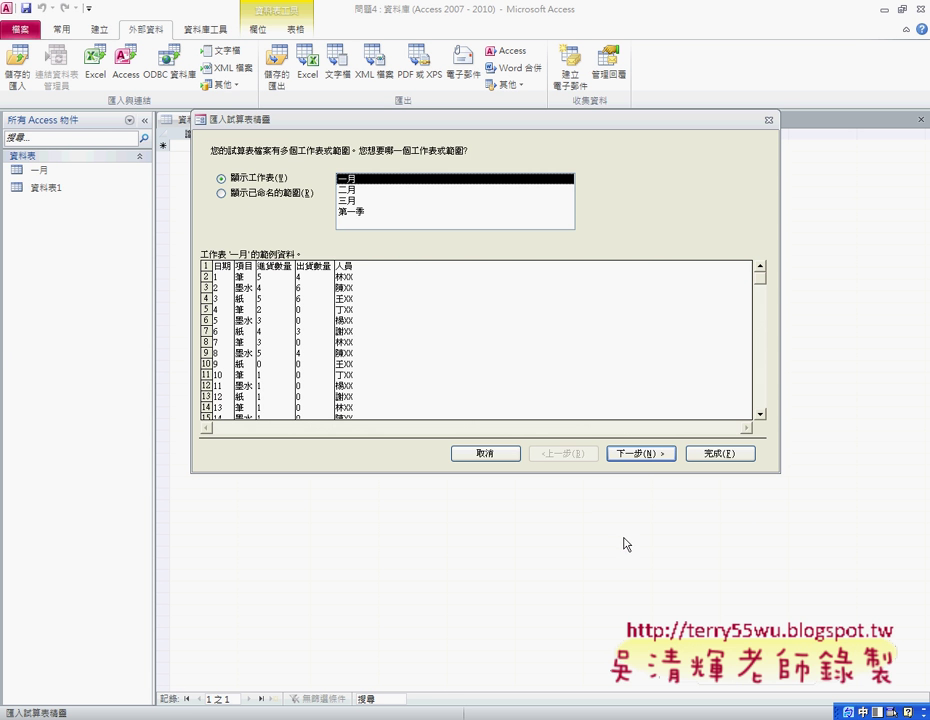
click(636, 458)
click(636, 459)
click(637, 459)
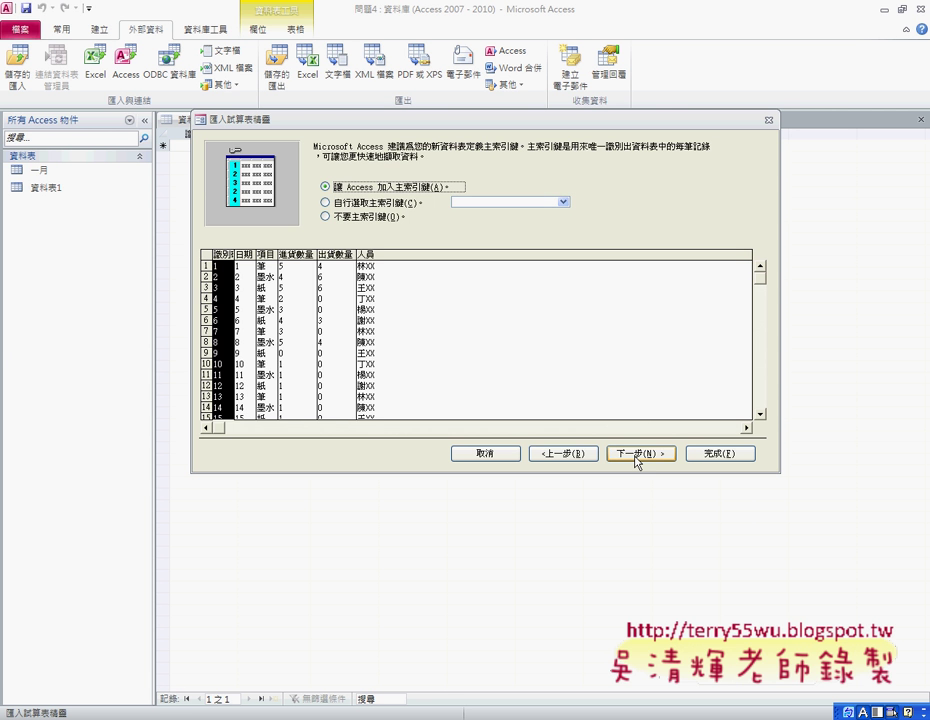
click(360, 217)
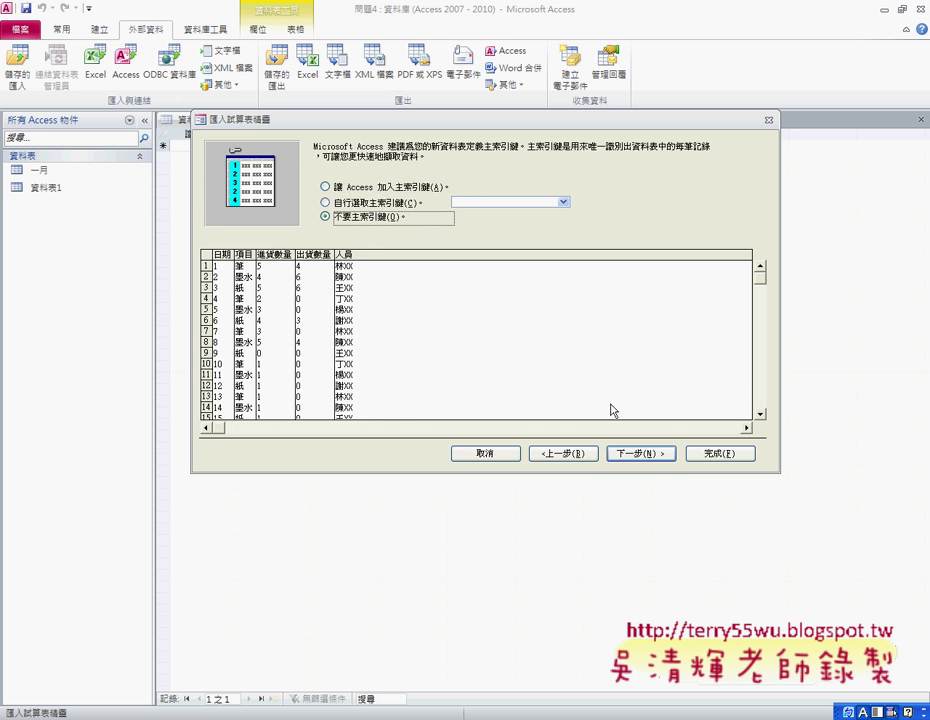
click(637, 458)
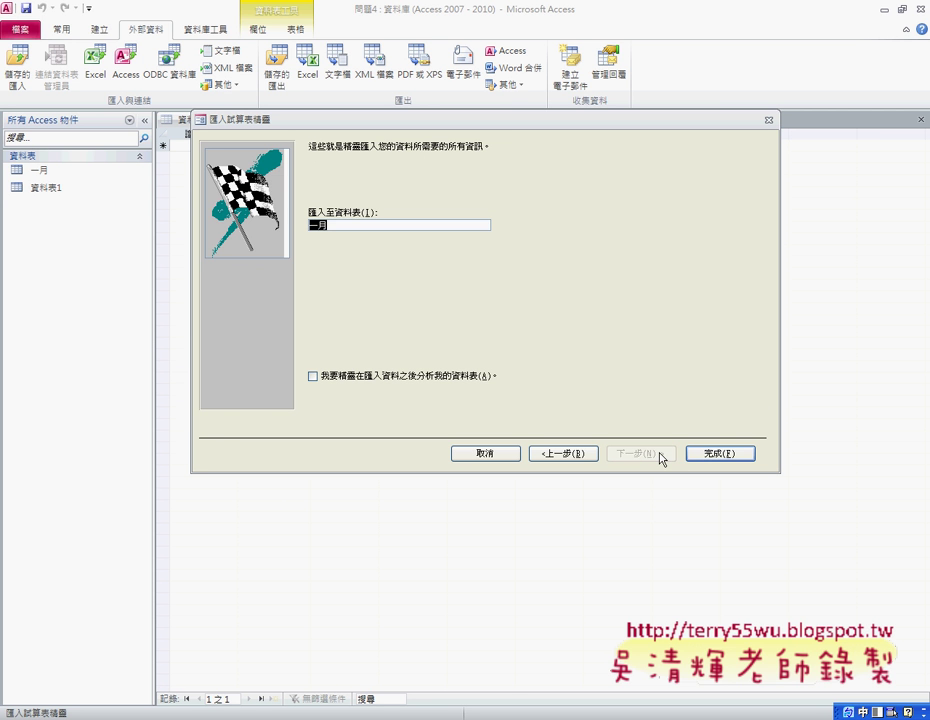
Switch the source to the 二月 worksheet with first-row field names and finish as table 二月
click(546, 456)
click(546, 458)
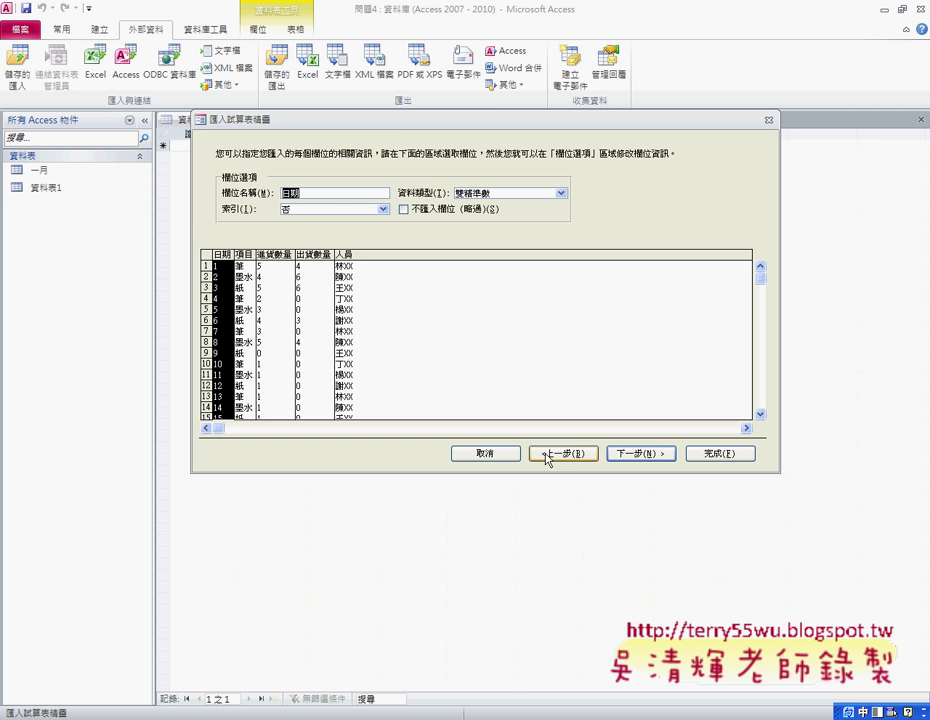
click(546, 456)
click(546, 456)
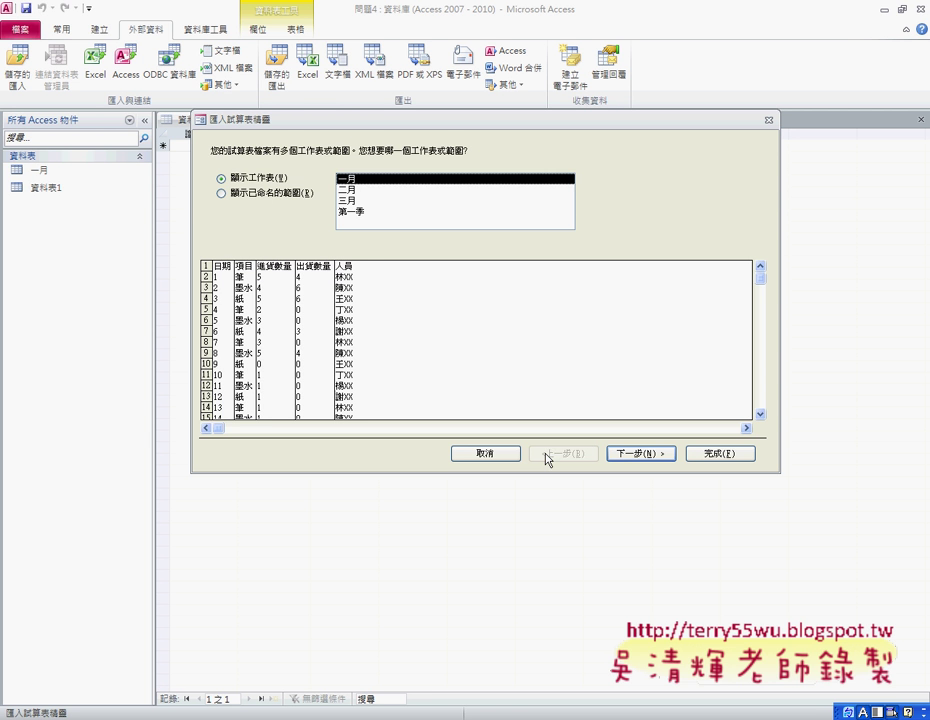
click(362, 189)
click(637, 456)
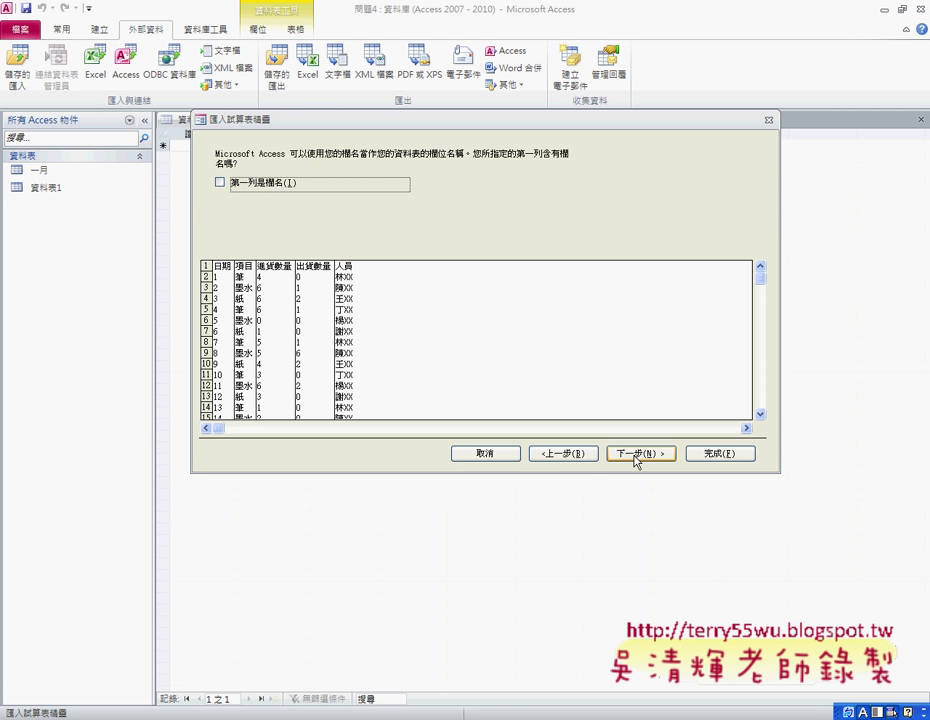
click(284, 187)
click(641, 455)
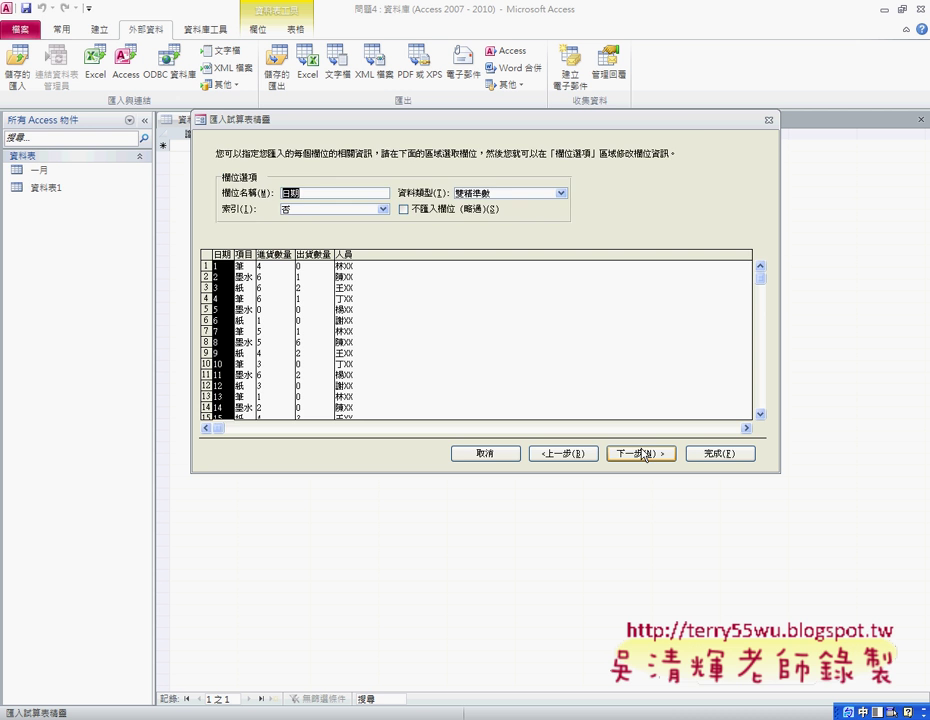
click(643, 456)
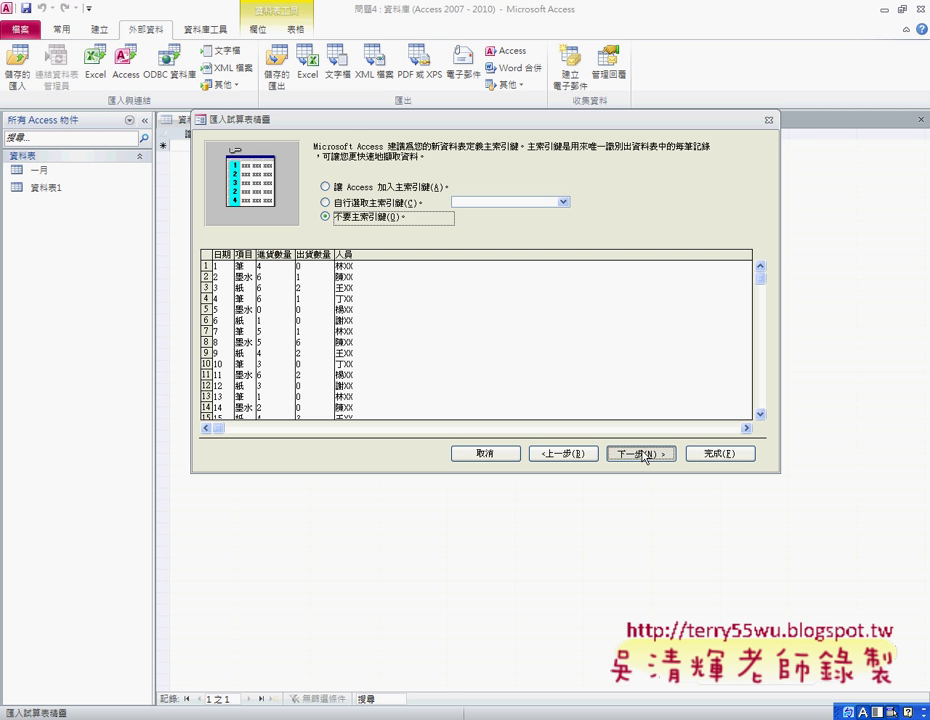
click(643, 456)
click(703, 454)
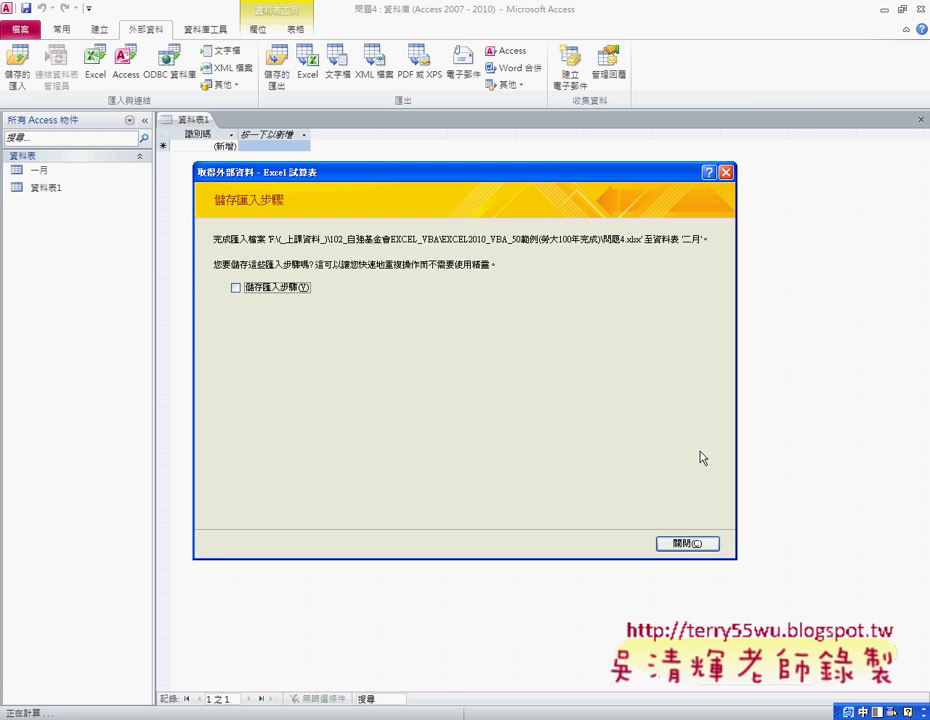
click(688, 544)
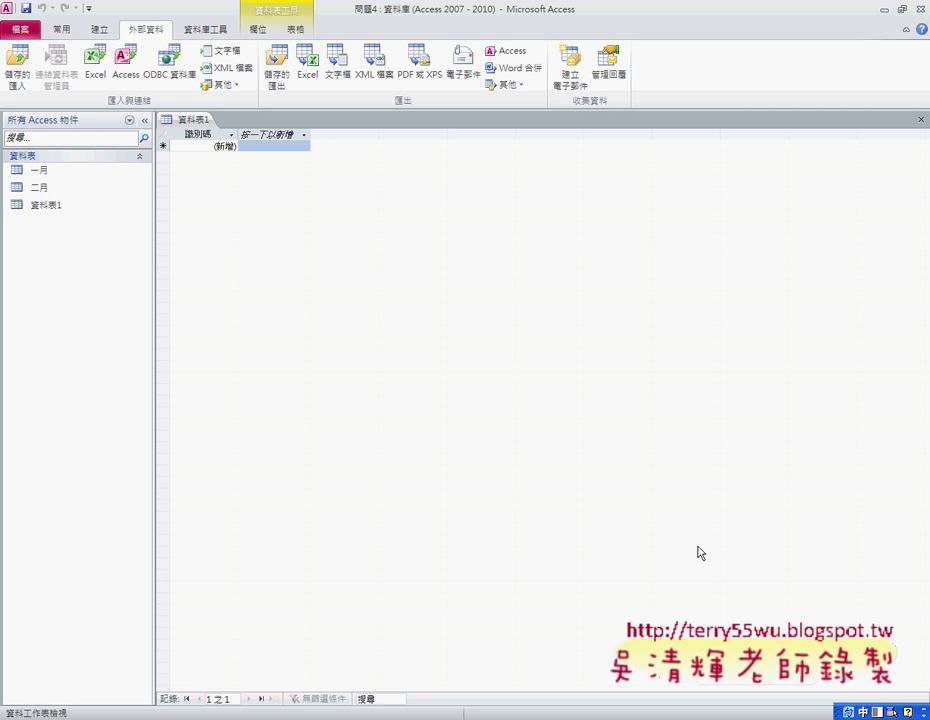